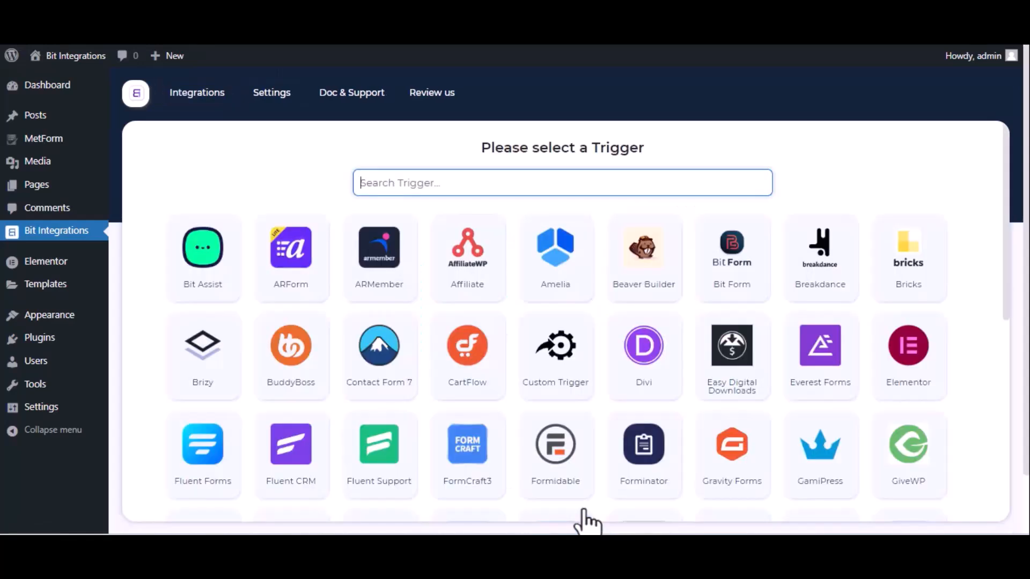
Choose Met Form as the trigger with Contact Form as its form, and continue to the action selection
text(met)
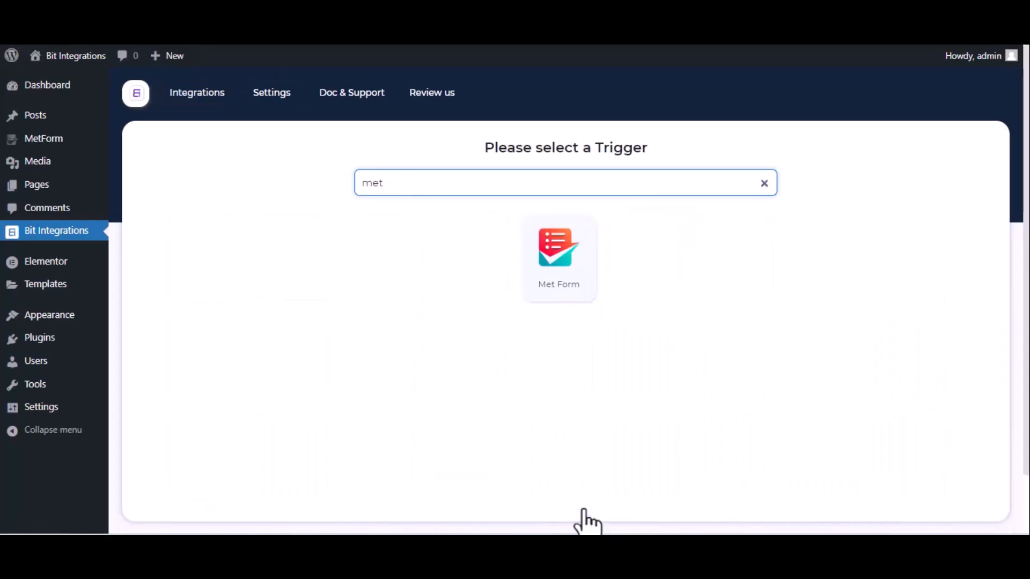
click(555, 285)
click(568, 352)
click(552, 382)
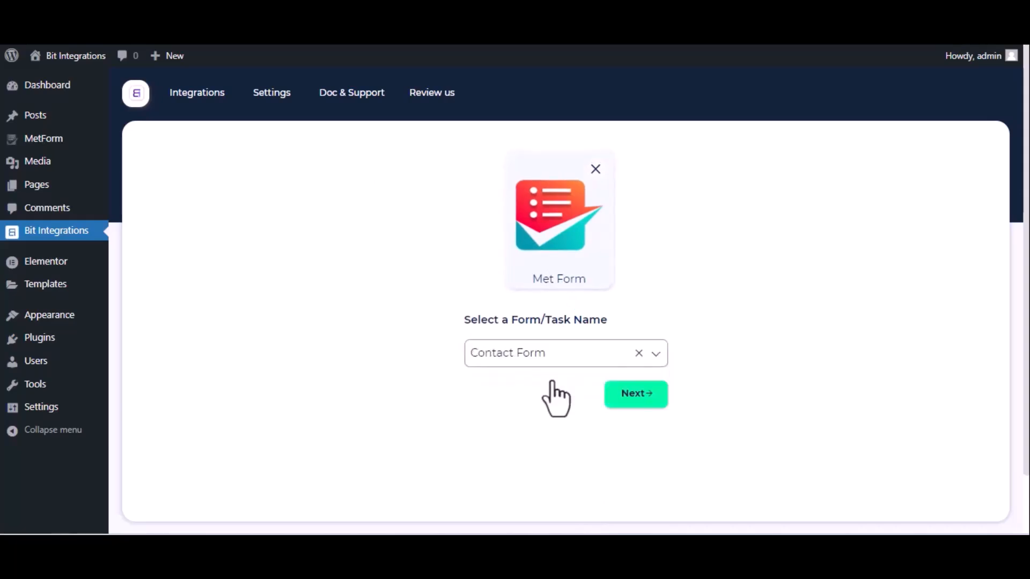
click(636, 395)
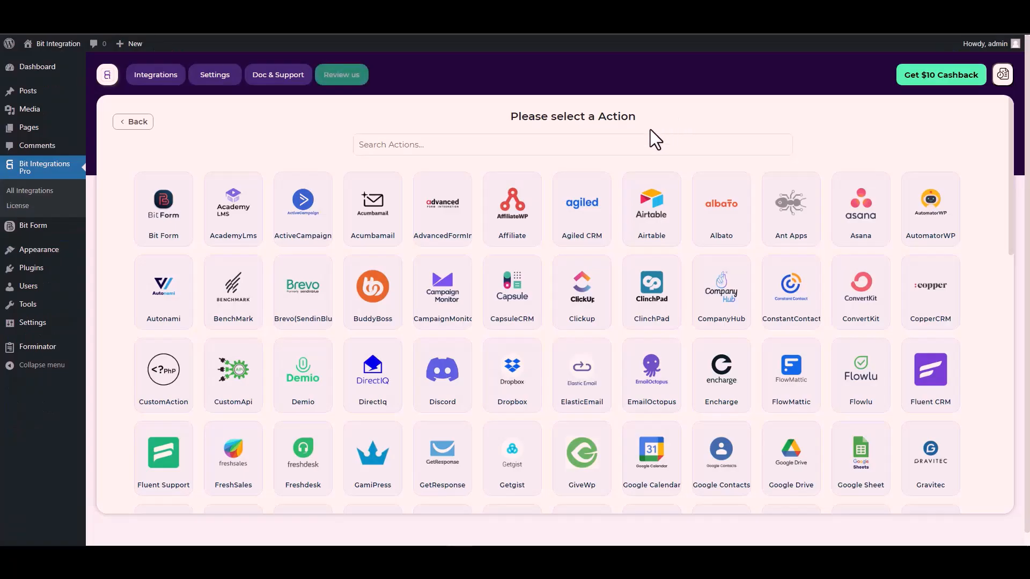
Search the actions for "cus" and choose CustomApi as the integration's action
click(629, 143)
text(cus)
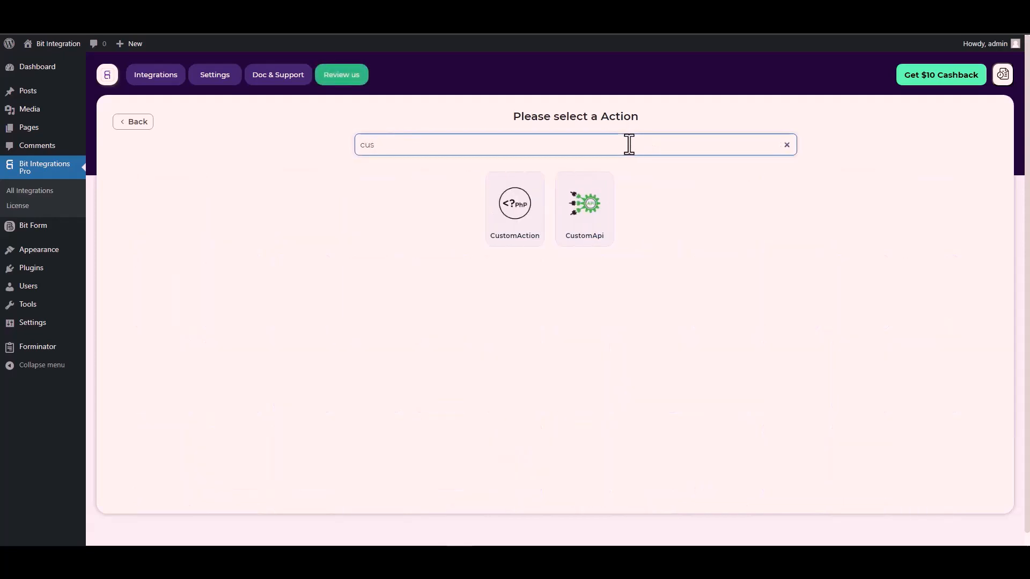
click(587, 215)
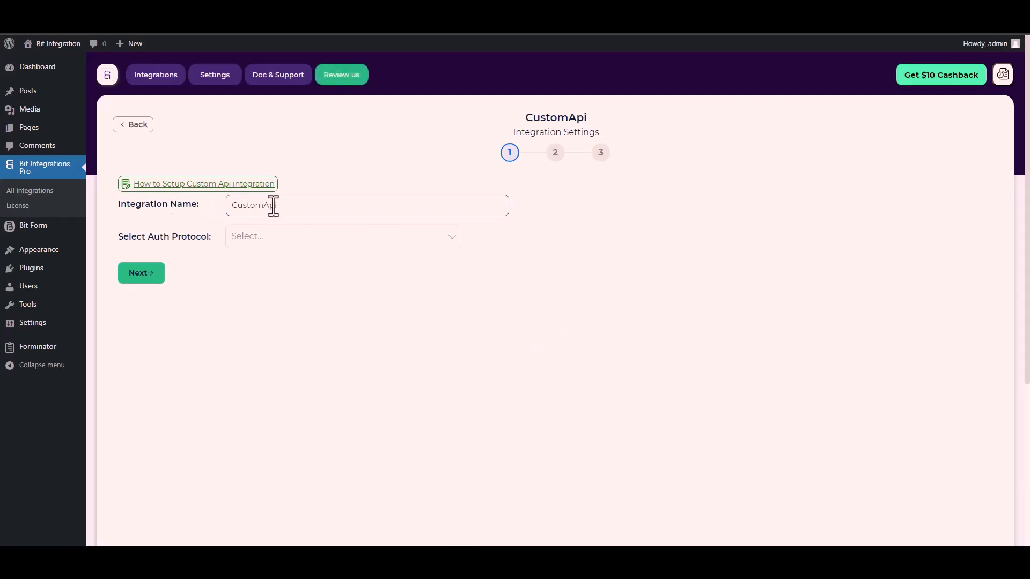
Set the auth protocol to API Key and enter the Bitform-Api-Key parameter name from the Bit Form documentation as the key
click(264, 240)
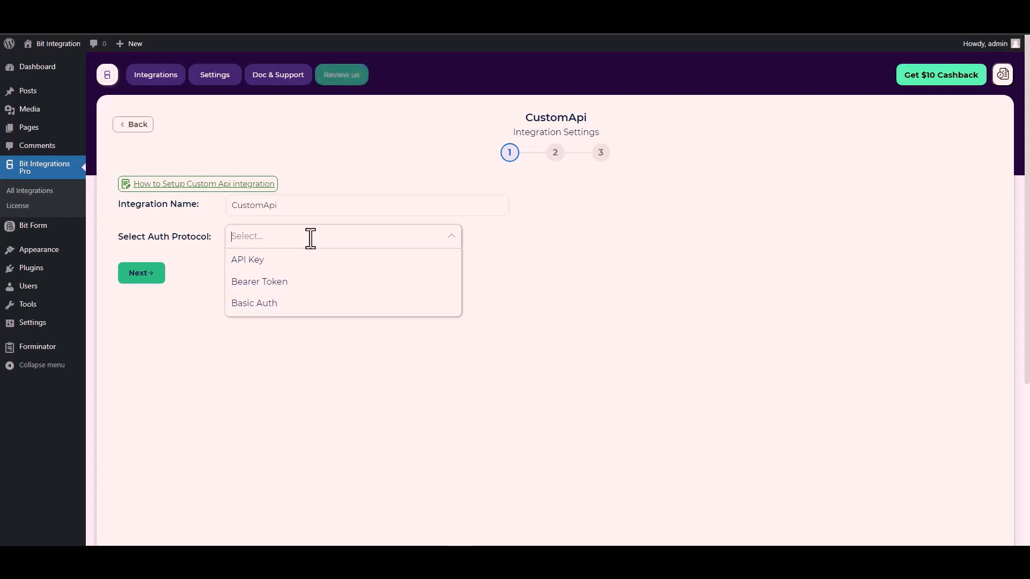
click(264, 260)
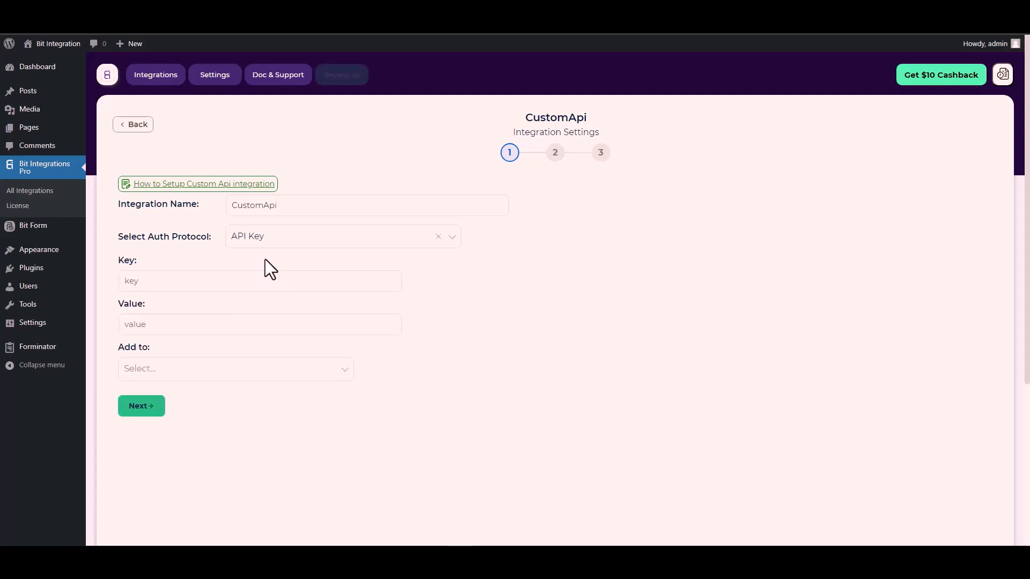
click(265, 289)
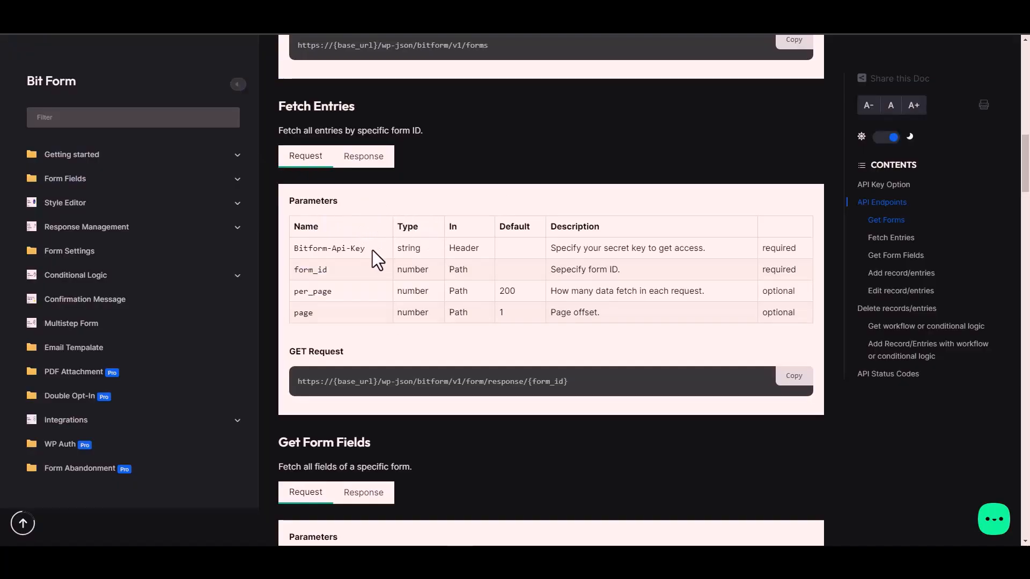
triple_click(348, 249)
key(ctrl+c)
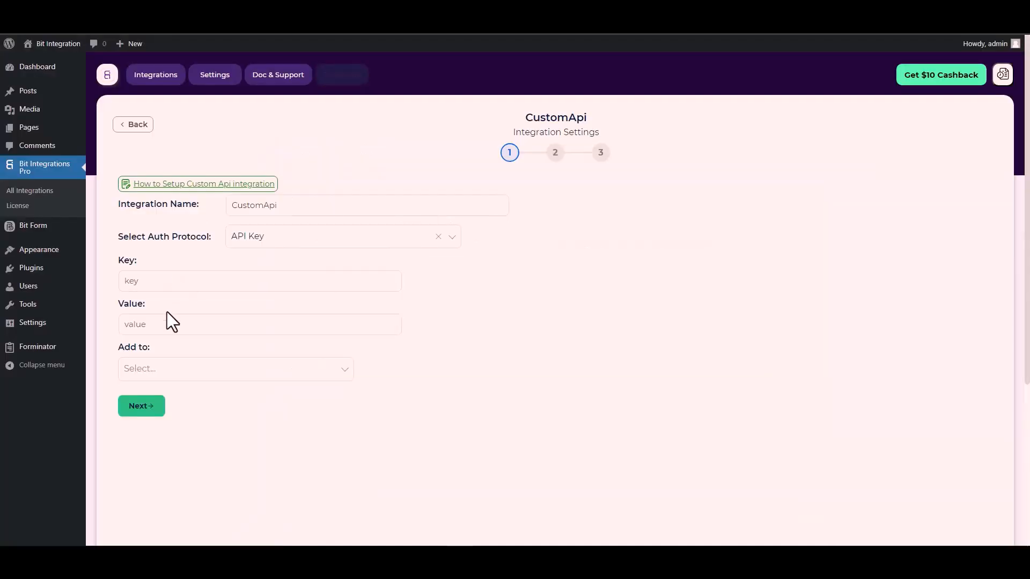
click(170, 281)
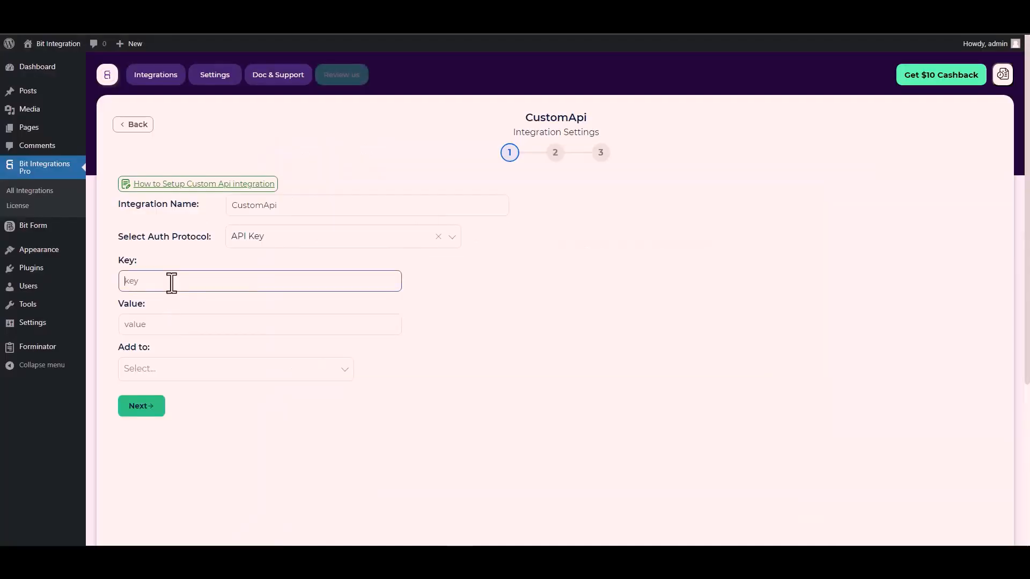
key(ctrl+v)
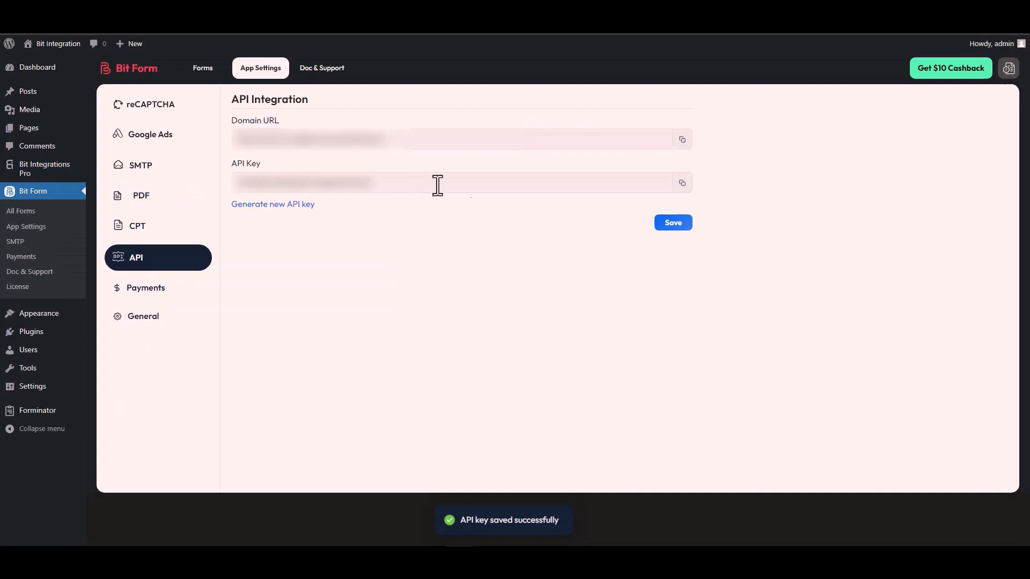
Copy the API key from Bit Form's API settings and paste it as the authorization value in the CustomApi settings
click(682, 183)
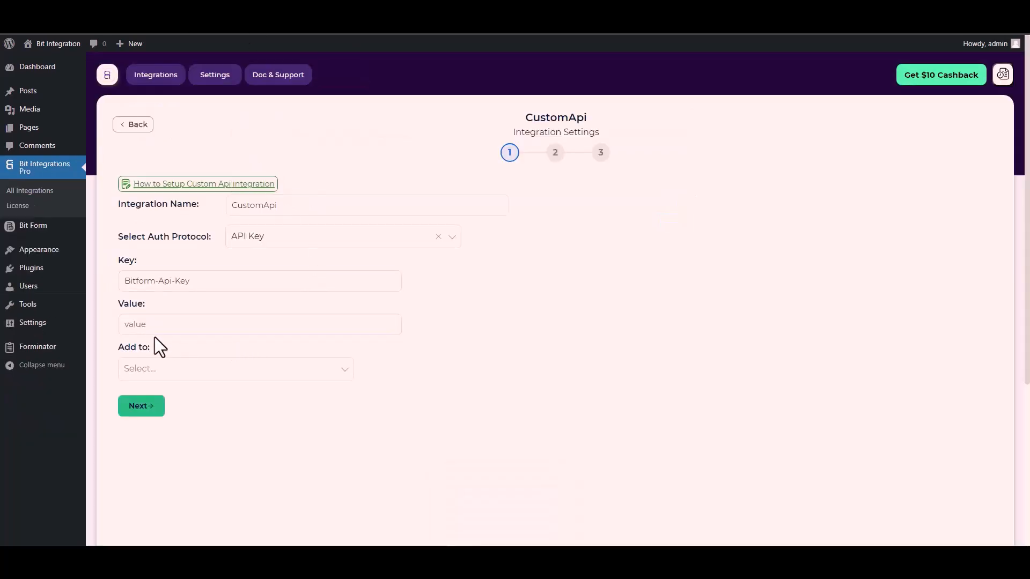
click(146, 326)
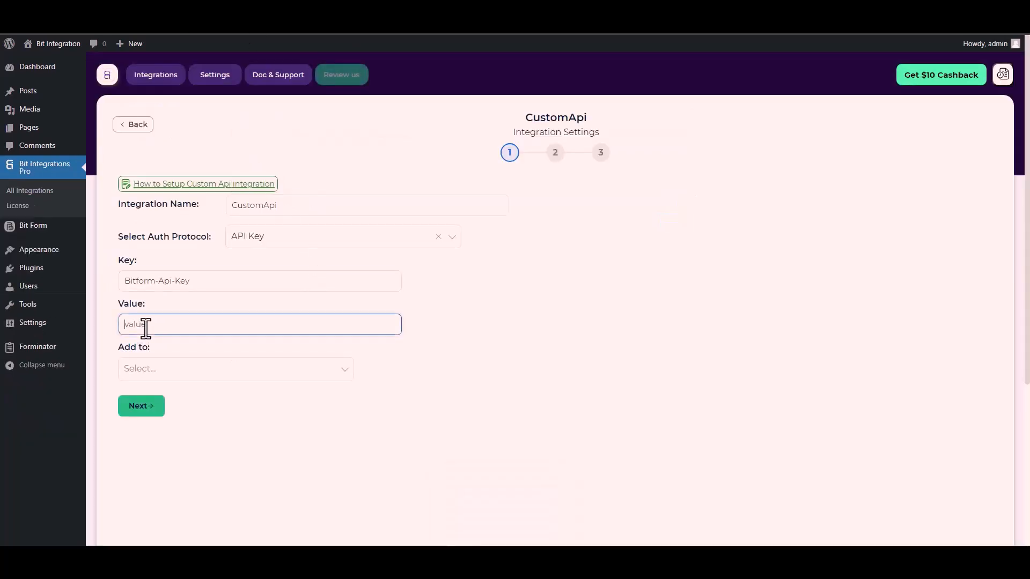
key(ctrl+v)
Check the key's location in the Bit Form documentation, add the API key to the Header, and continue to the request settings
click(166, 369)
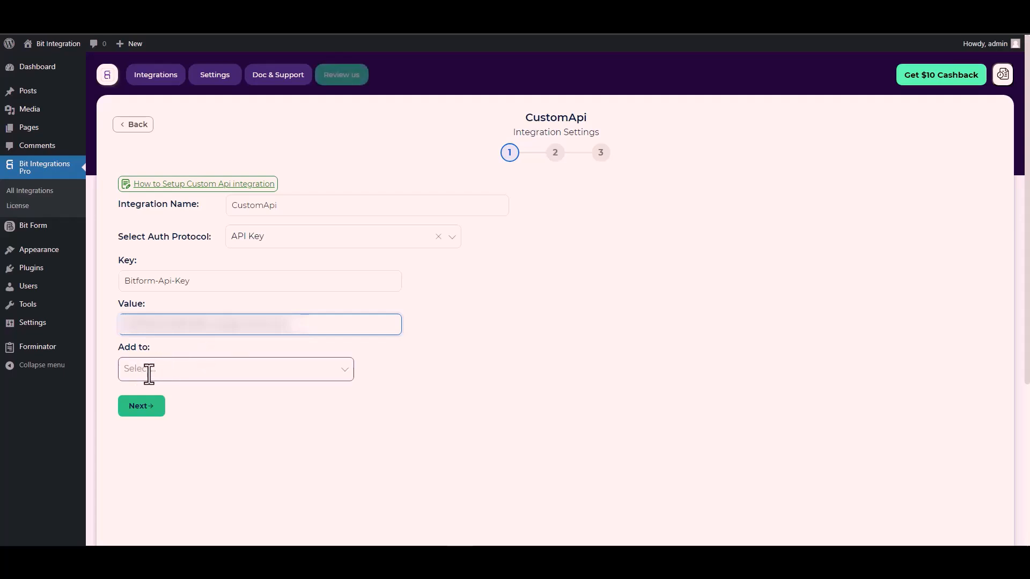
click(171, 376)
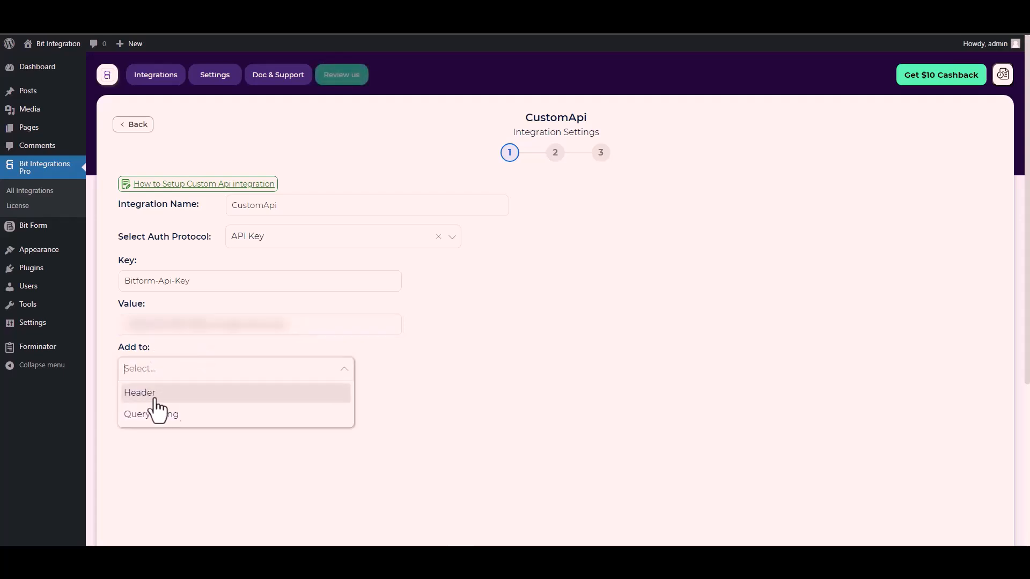
click(517, 378)
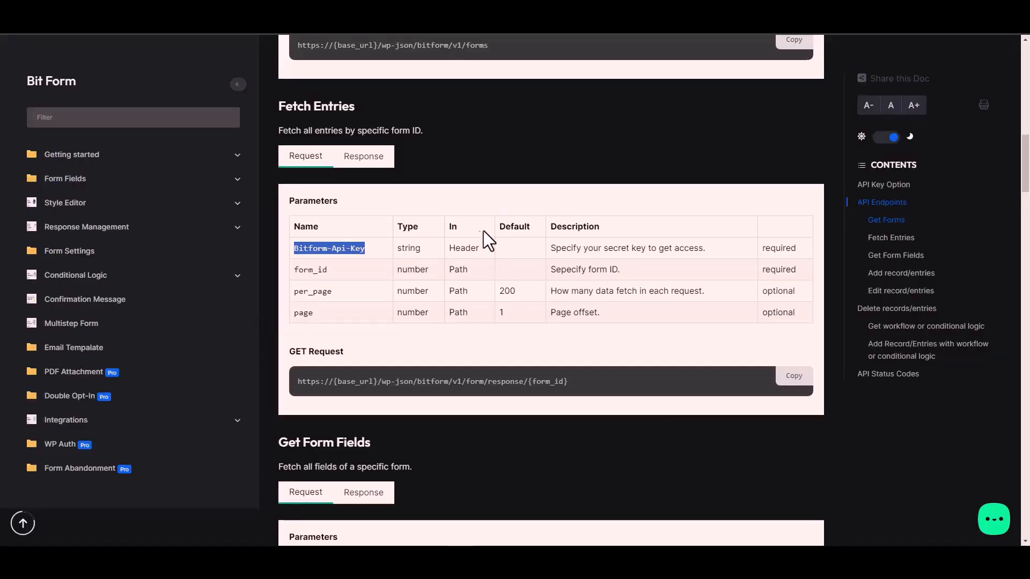
click(470, 250)
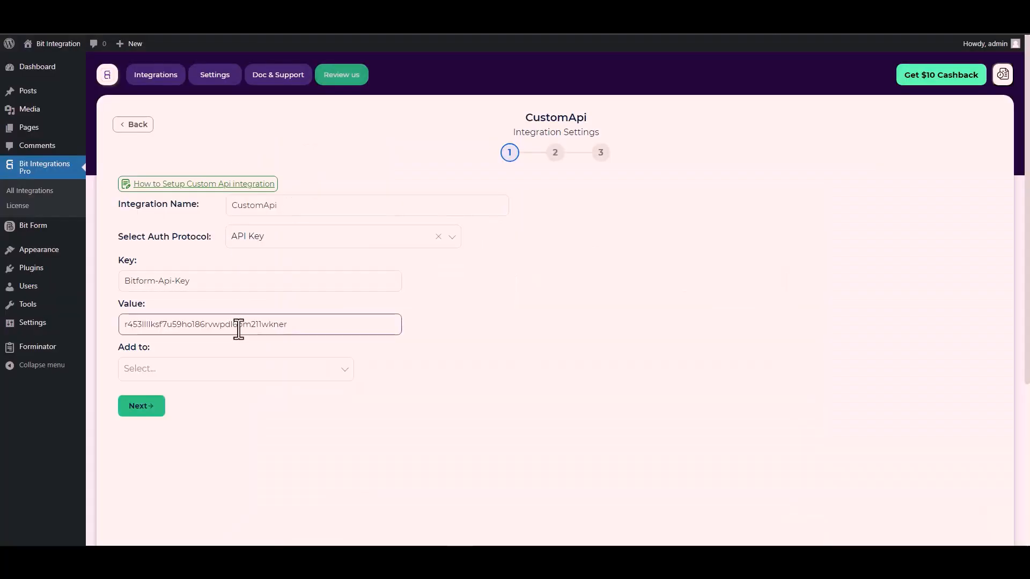
click(144, 367)
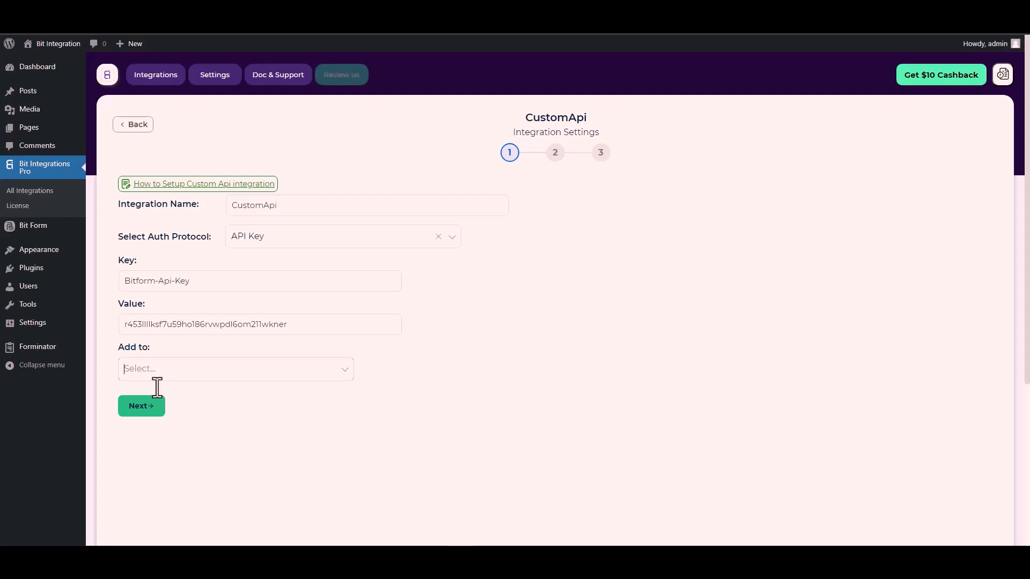
click(268, 368)
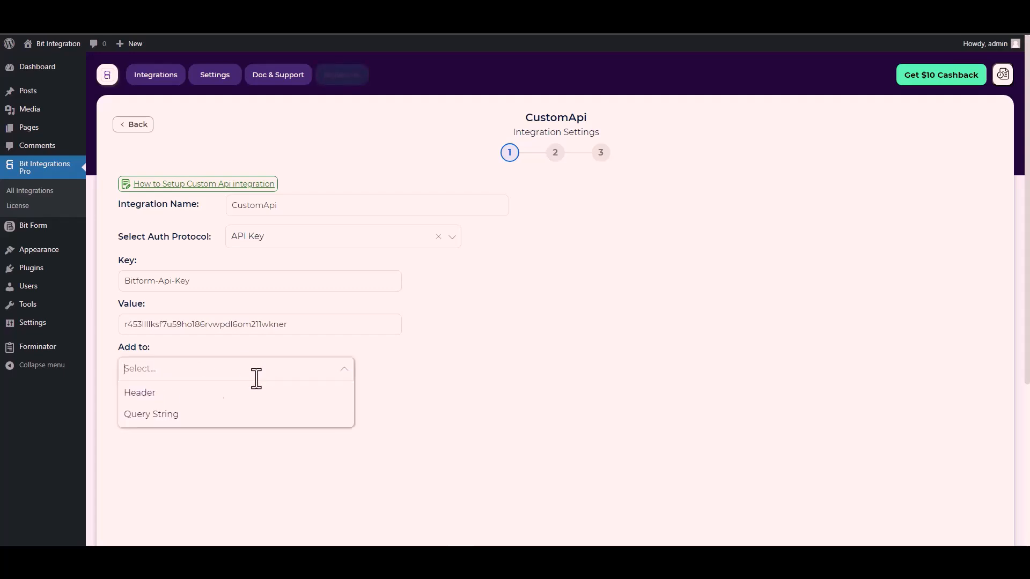
click(153, 397)
click(146, 410)
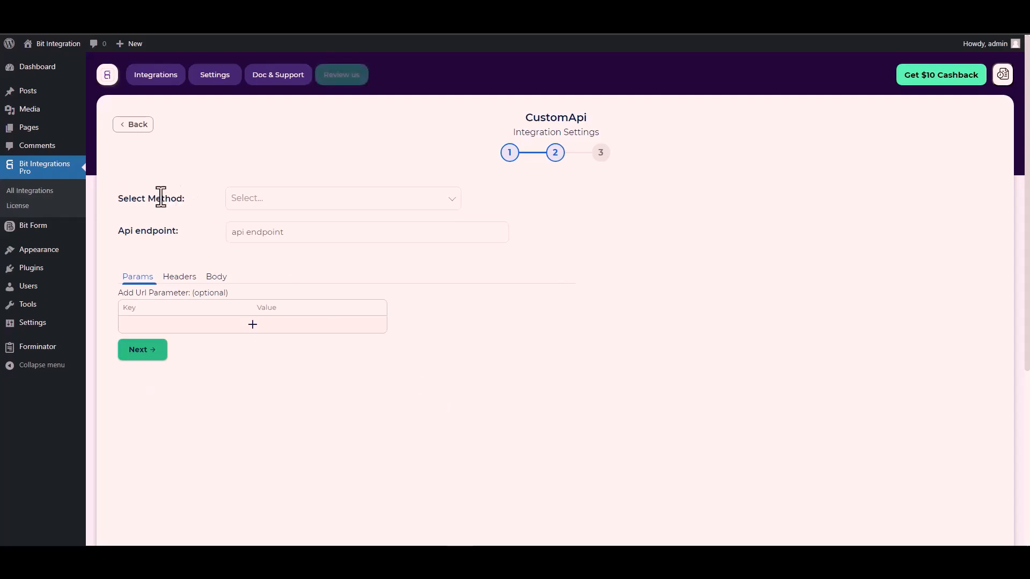
Set the request method to POST and paste the Fetch Entries URL from the Bit Form documentation as the API endpoint
click(266, 203)
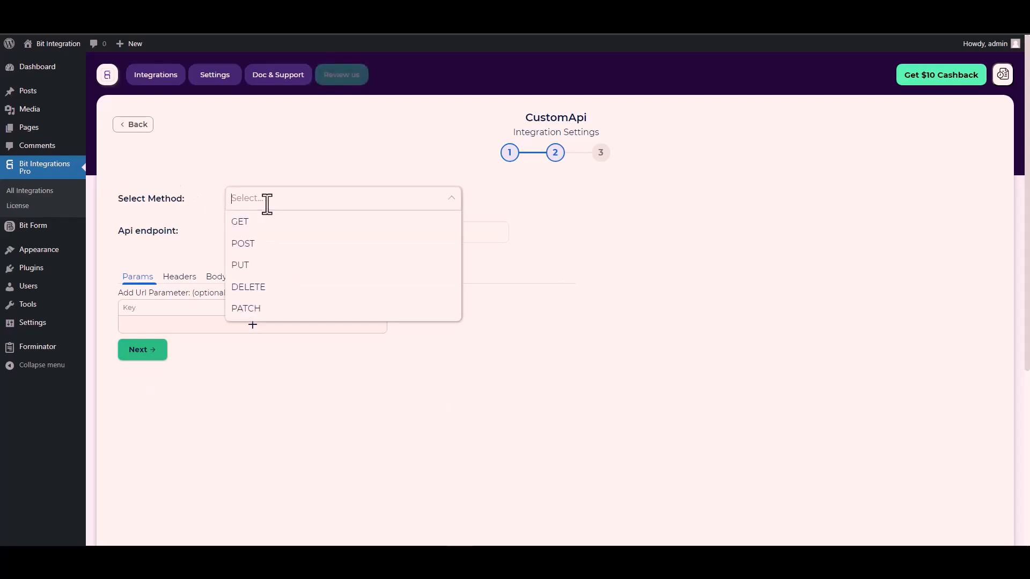
click(268, 245)
scroll(193, 234, down, 1)
click(255, 184)
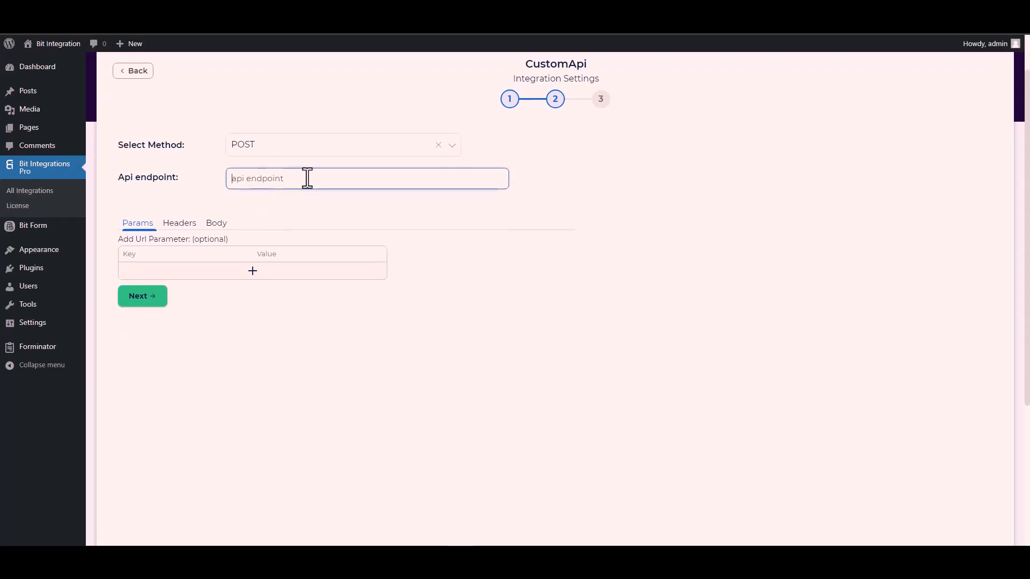
key(ctrl+Tab)
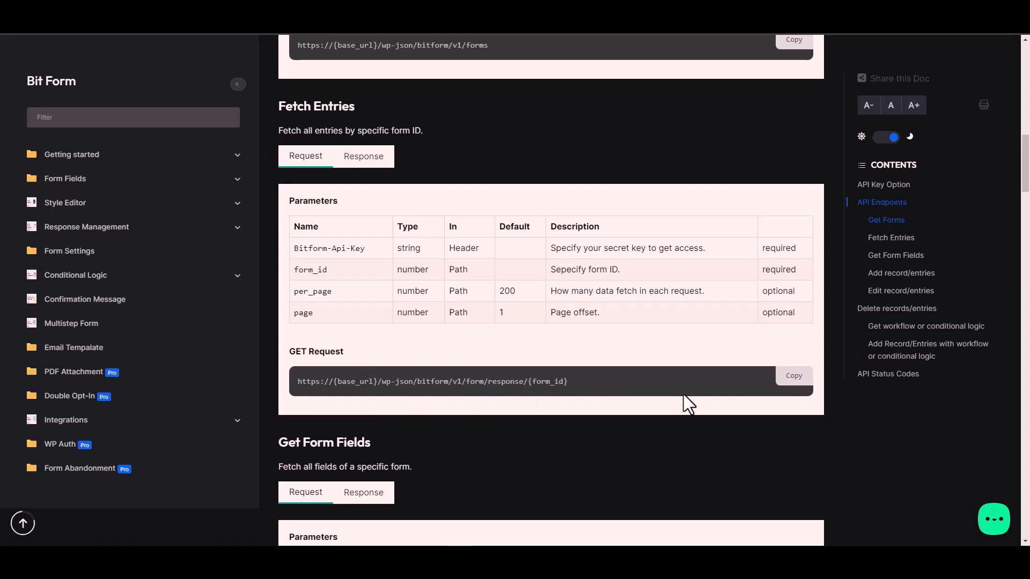
click(799, 378)
key(ctrl+shift+Tab)
click(267, 177)
key(ctrl+v)
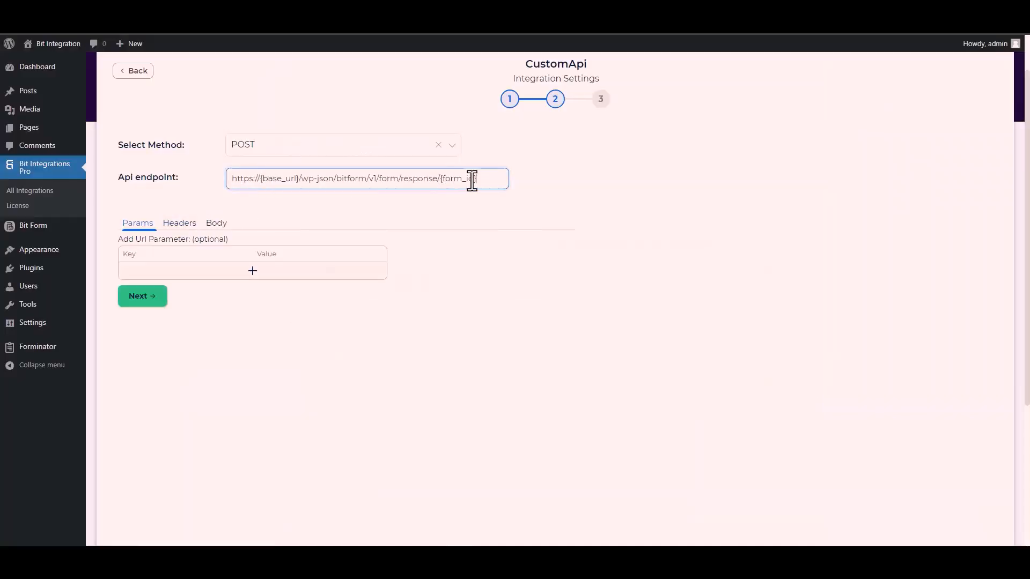
Look up the Contact Form's ID in Bit Form and replace the {form_id} placeholder in the endpoint with 1
drag(477, 181, 444, 178)
key(ctrl+Tab)
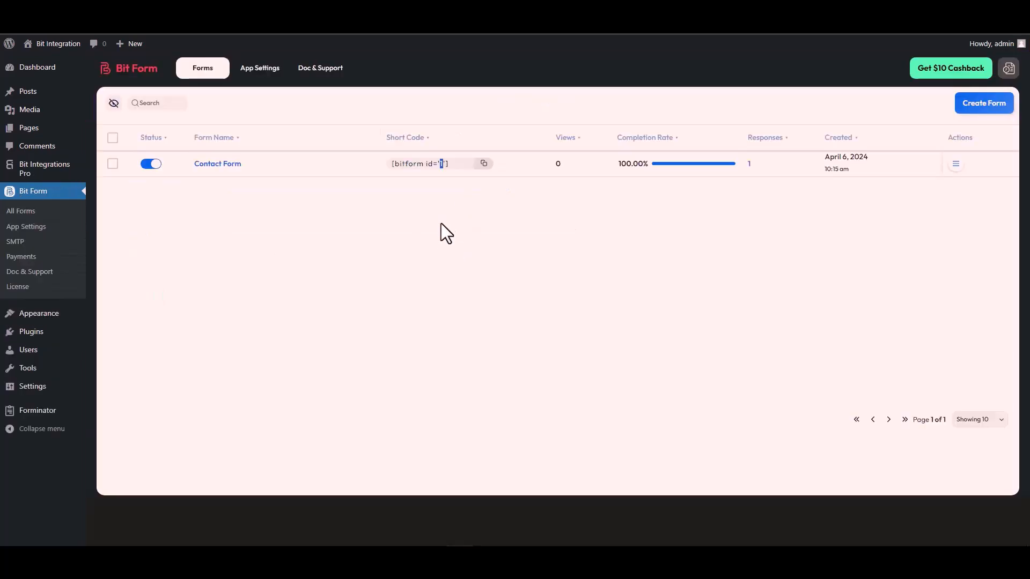
double_click(441, 164)
key(ctrl+shift+Tab)
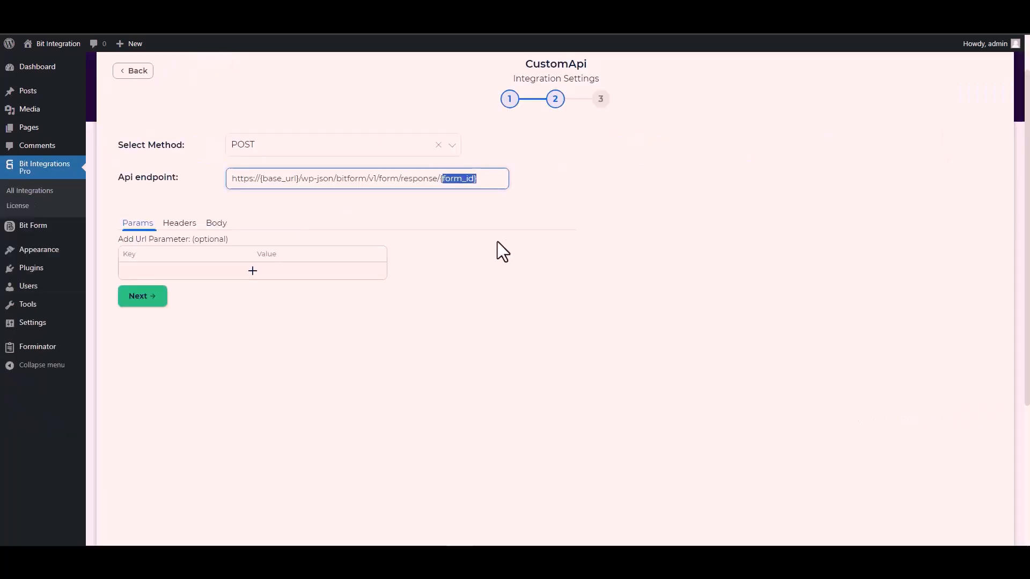
key(BackSpace)
key(BackSpace)
text(1)
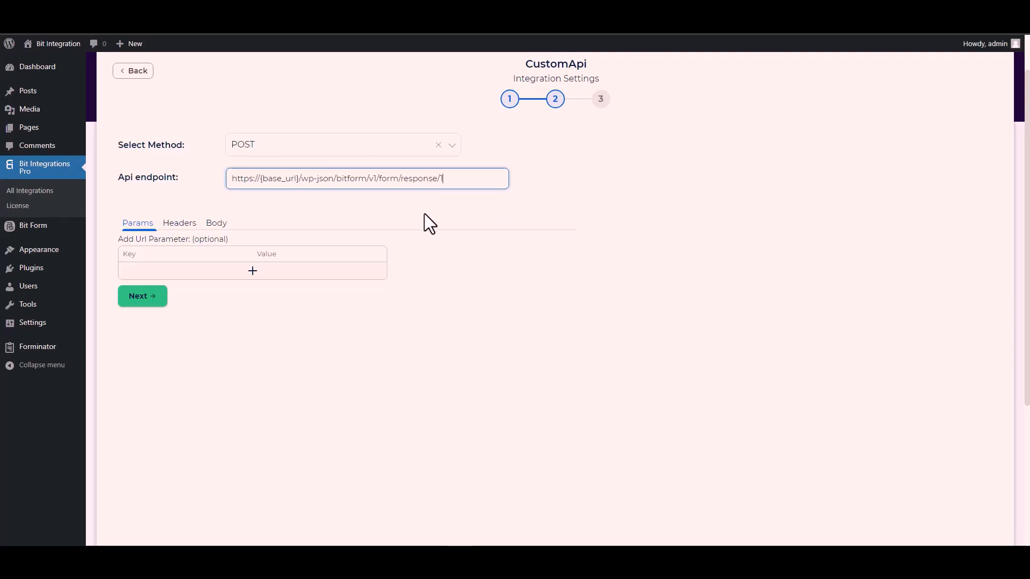
drag(300, 178, 260, 179)
key(ctrl+Tab)
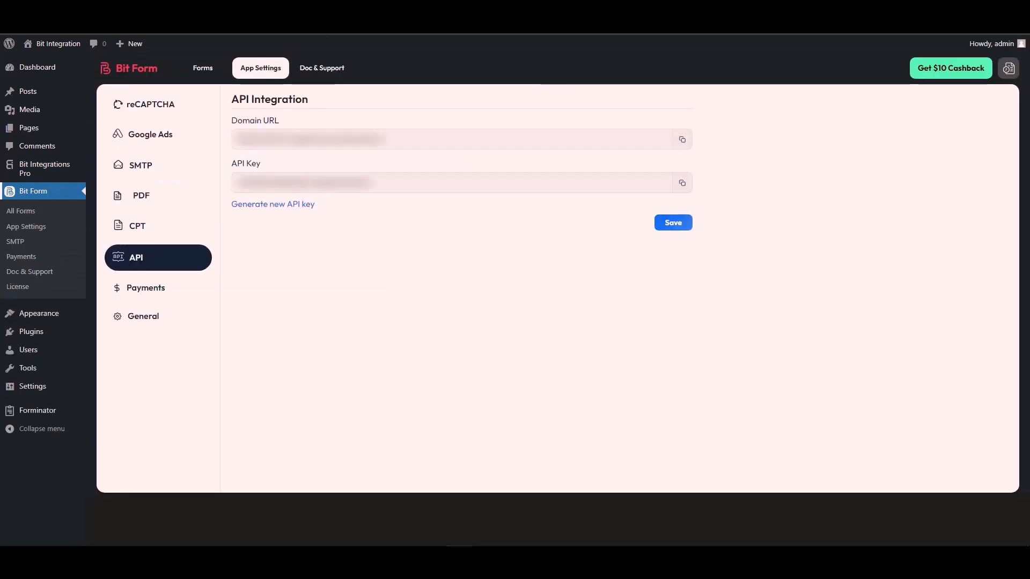
triple_click(289, 141)
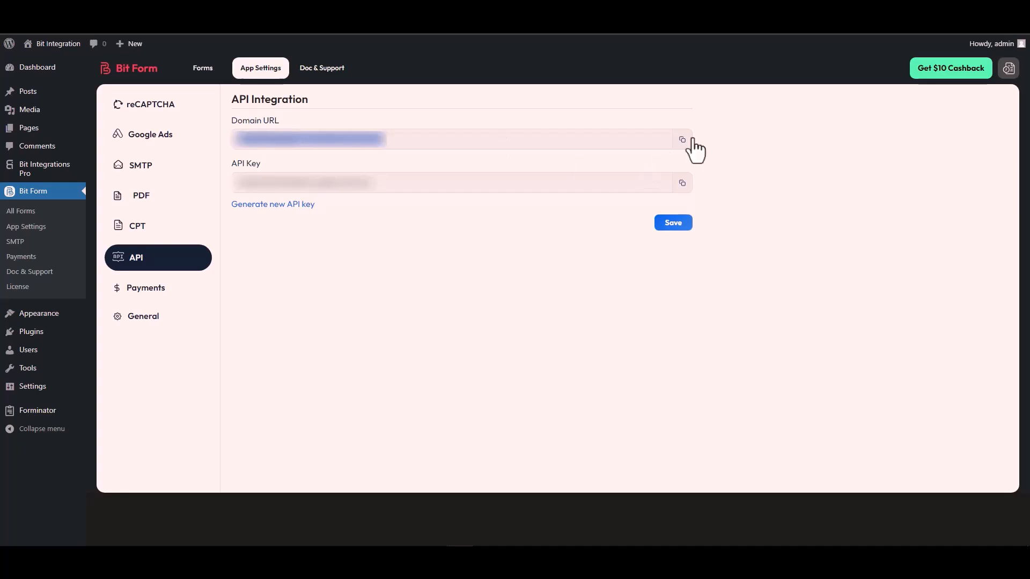
click(683, 140)
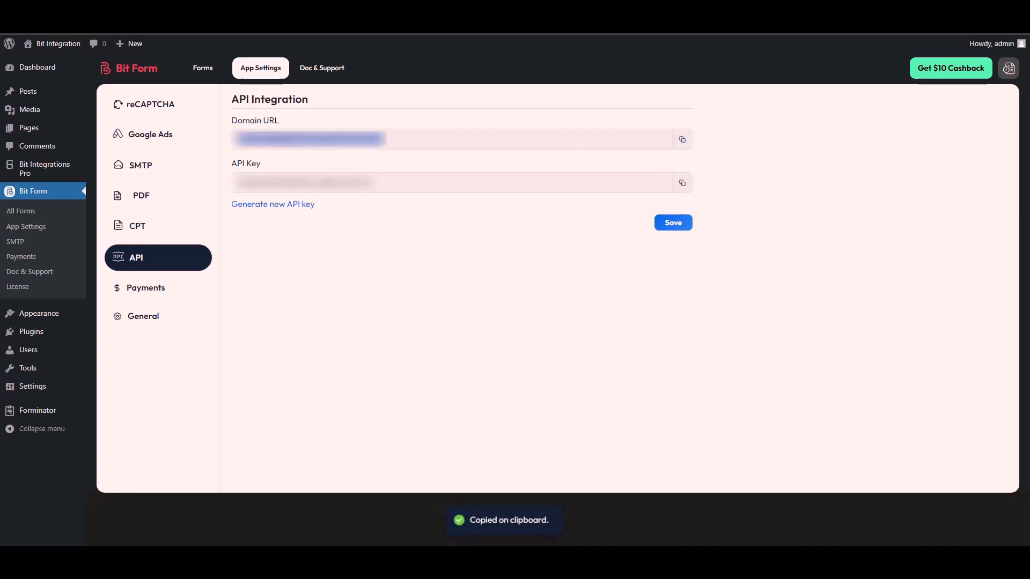
key(ctrl+shift+Tab)
click(298, 177)
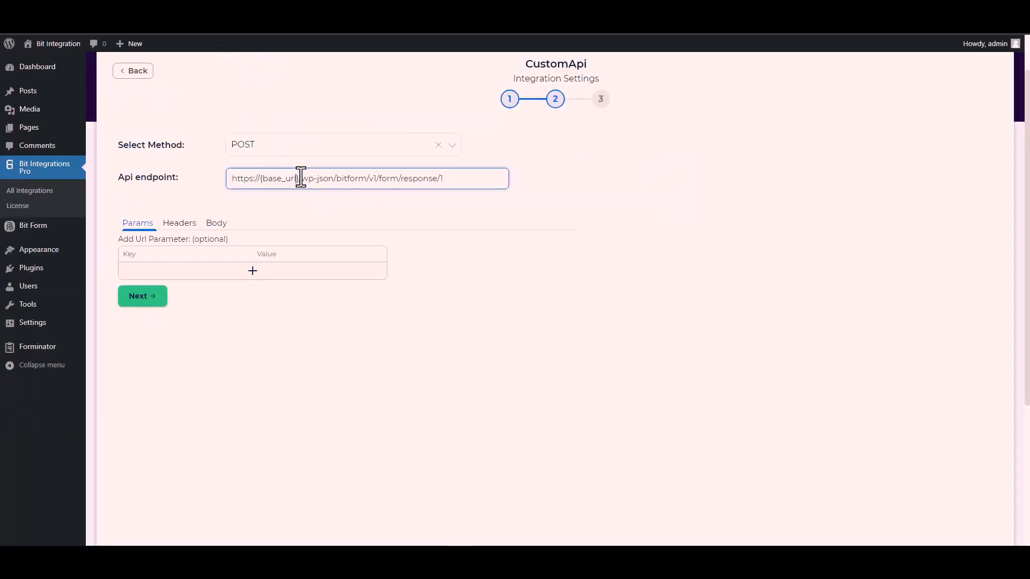
drag(299, 177, 230, 185)
key(ctrl+v)
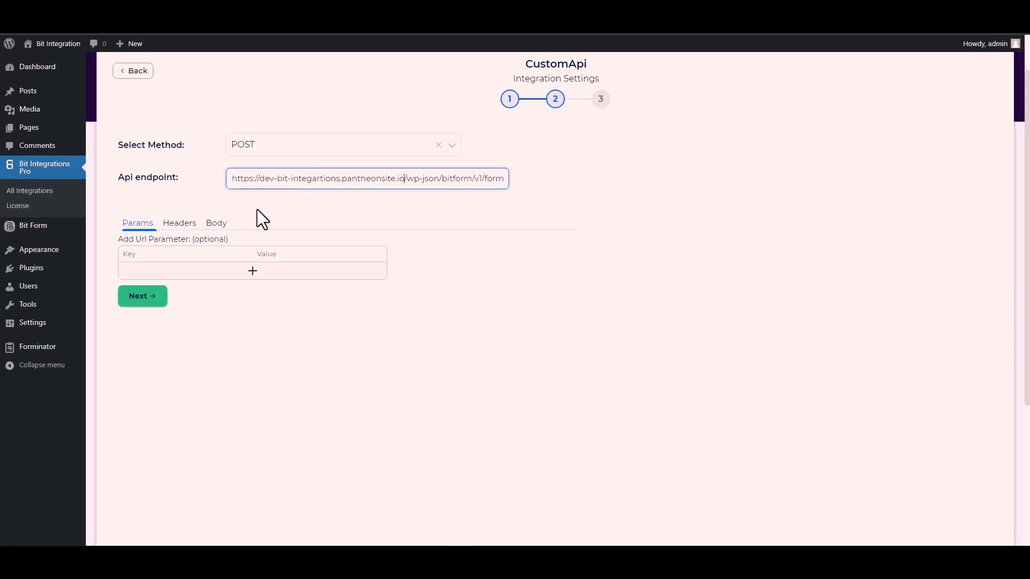
click(353, 209)
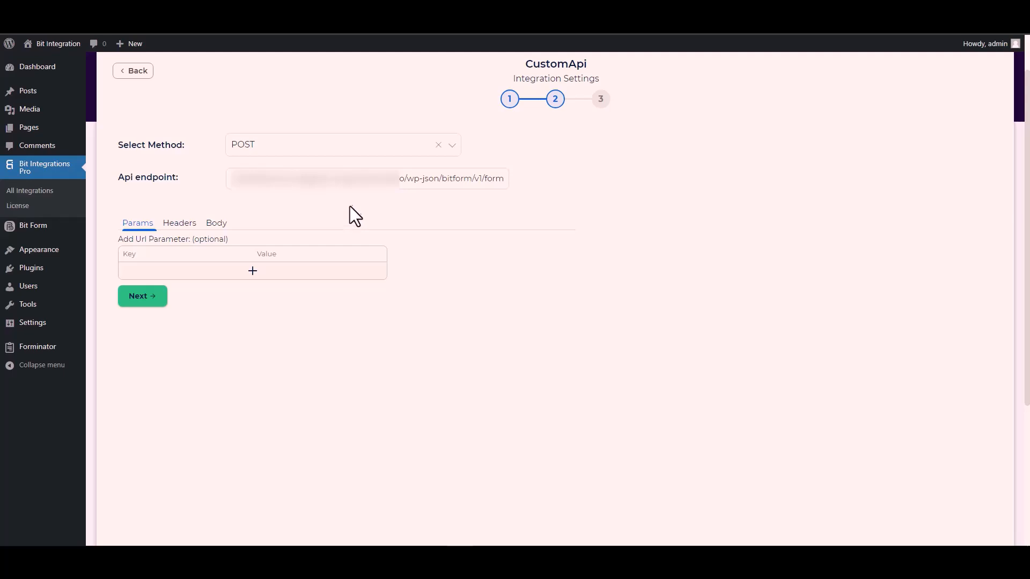
Configure the request body to send all data with the content type application/x-www-form-urlencoded
click(218, 231)
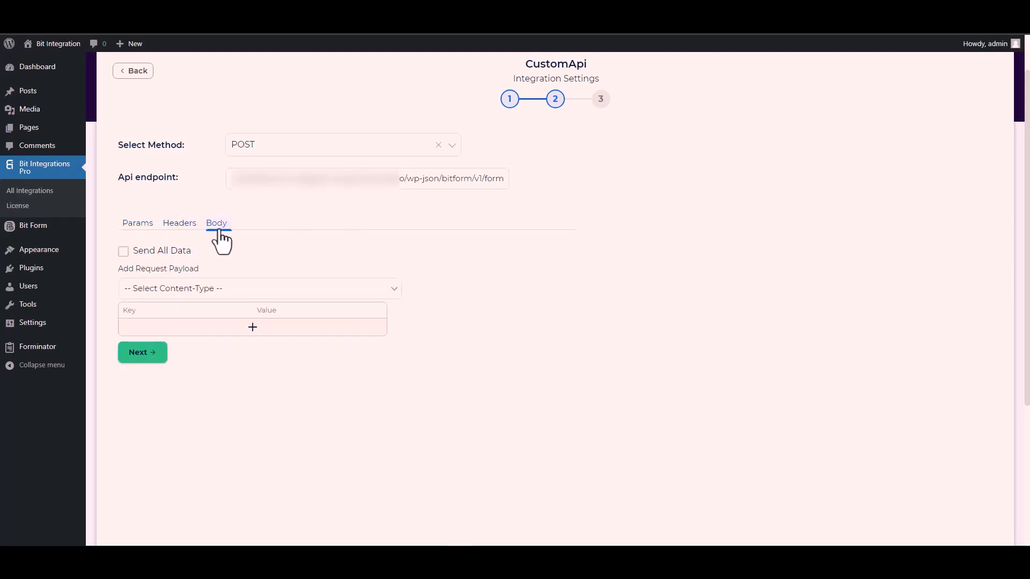
click(142, 250)
scroll(303, 255, down, 3)
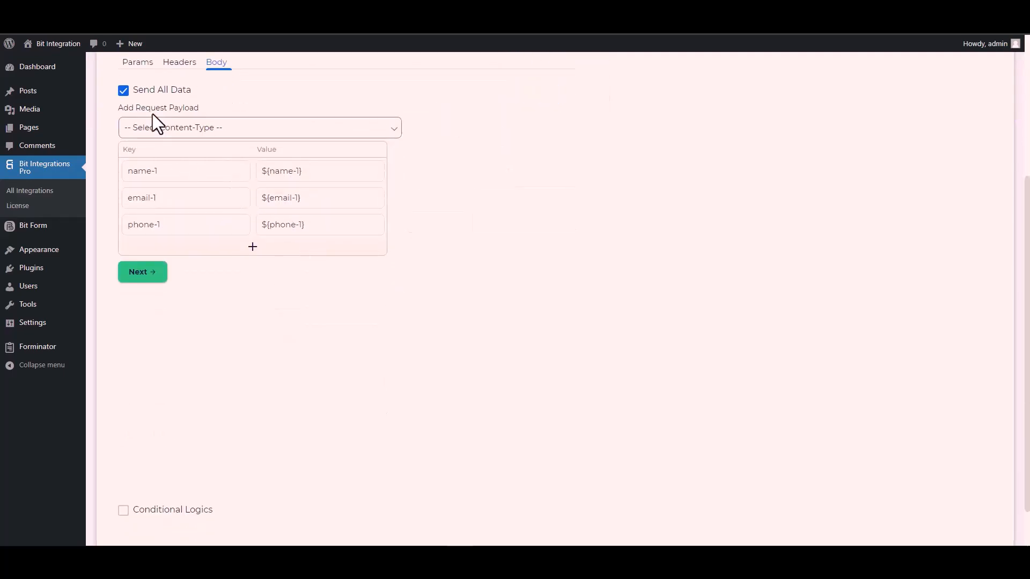
click(205, 127)
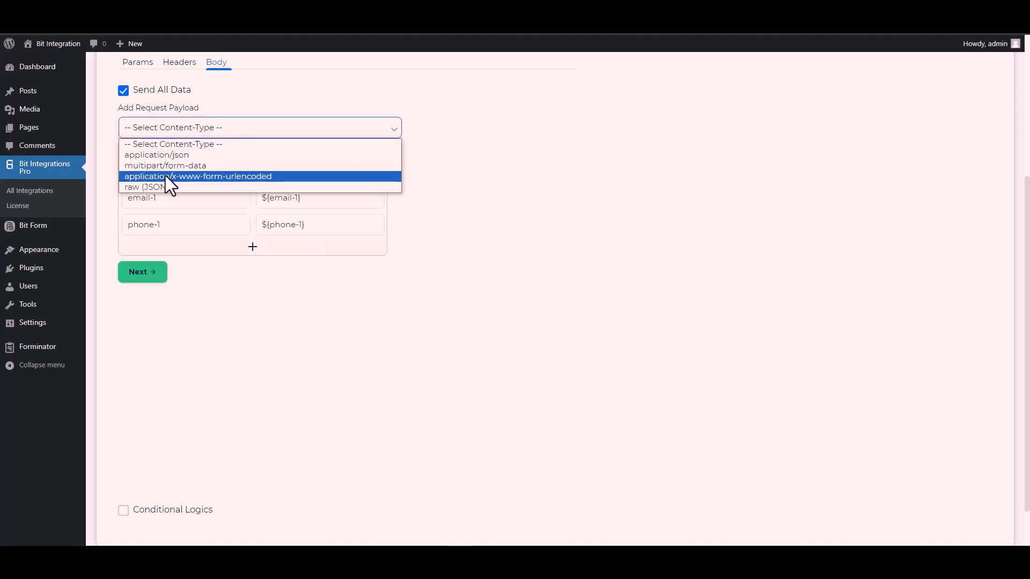
click(235, 176)
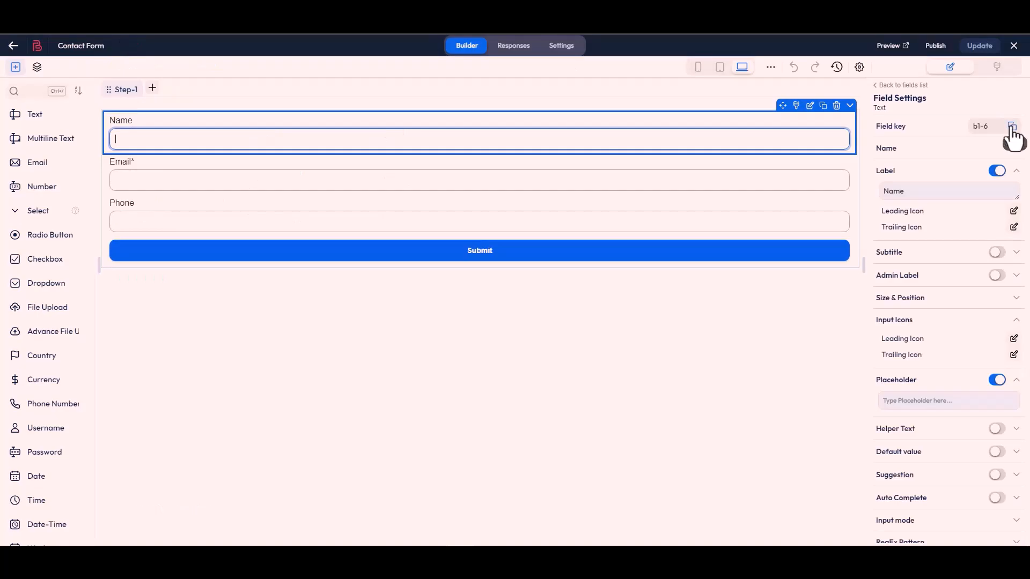
Copy the Name field's key from the Bit Form Contact Form and replace the payload key name-1 with b1-6
click(1012, 126)
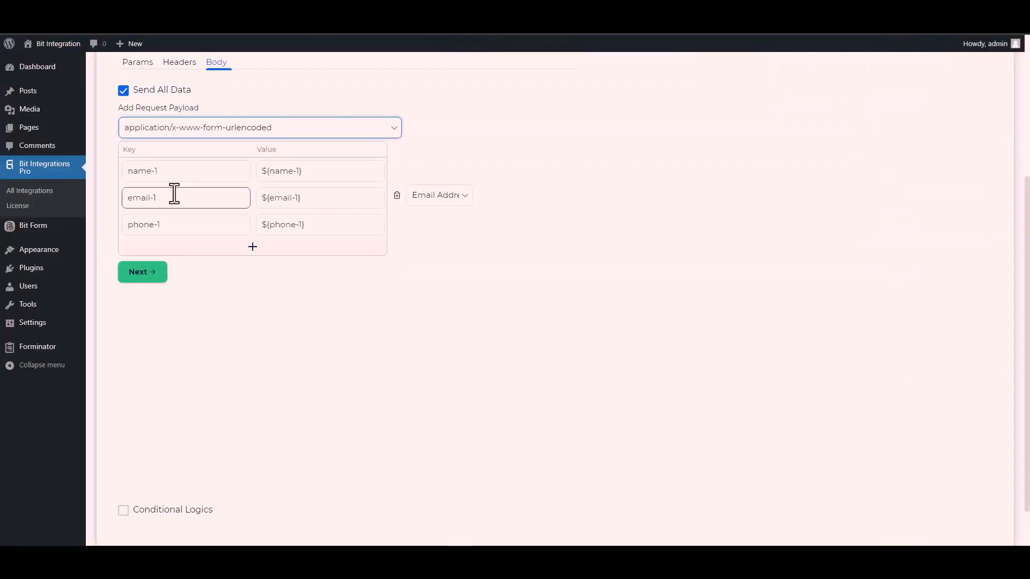
triple_click(176, 172)
key(ctrl+v)
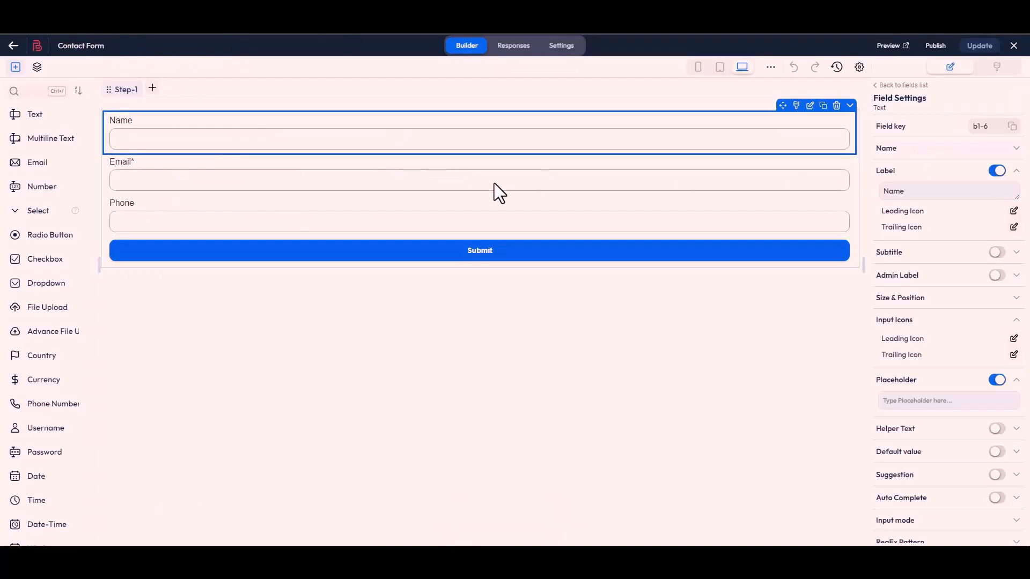
Copy the Email field's key from the Bit Form Contact Form and replace the payload key email-1 with b1-4
click(494, 184)
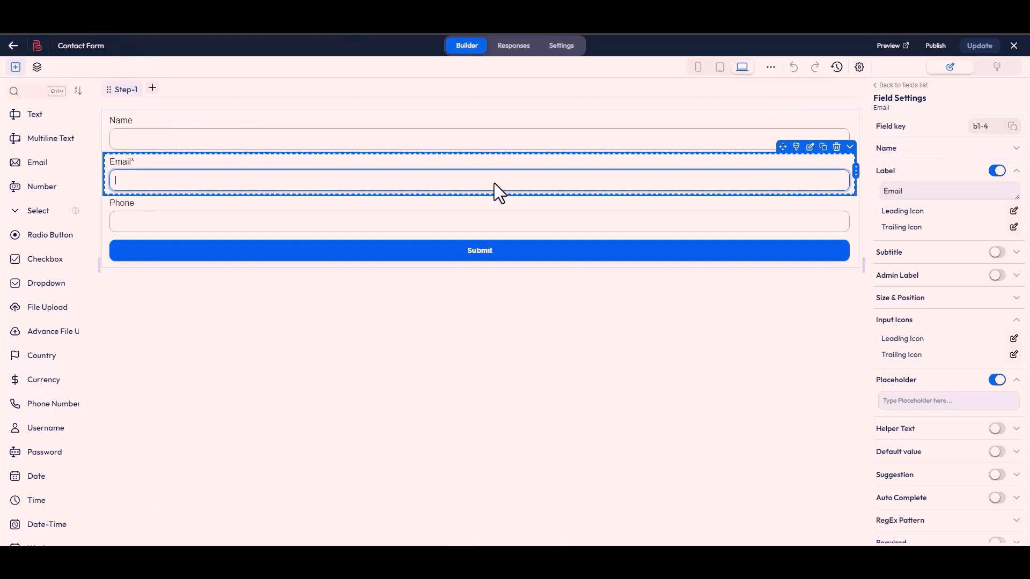
click(1012, 126)
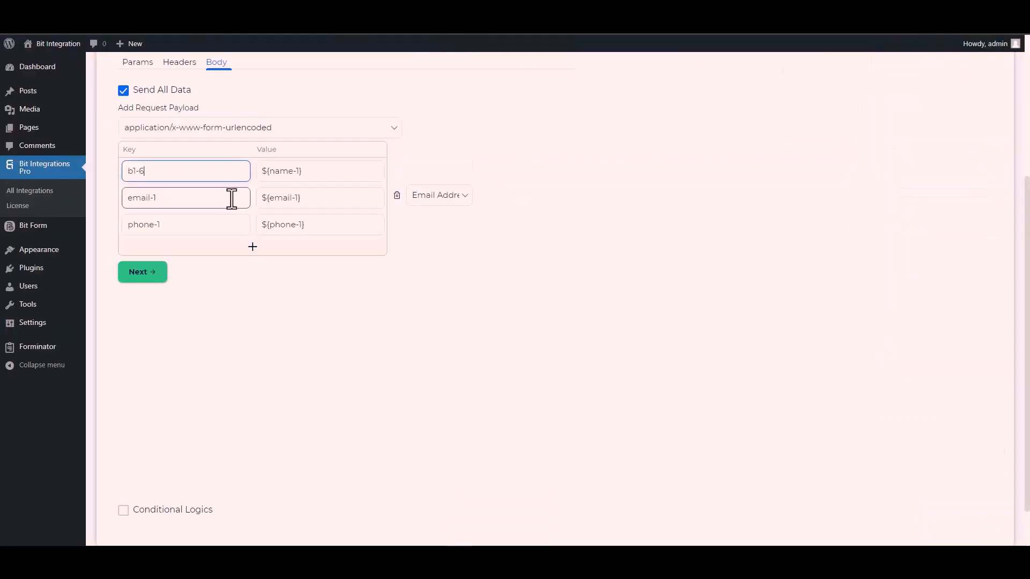
double_click(172, 198)
key(ctrl+a)
key(ctrl+v)
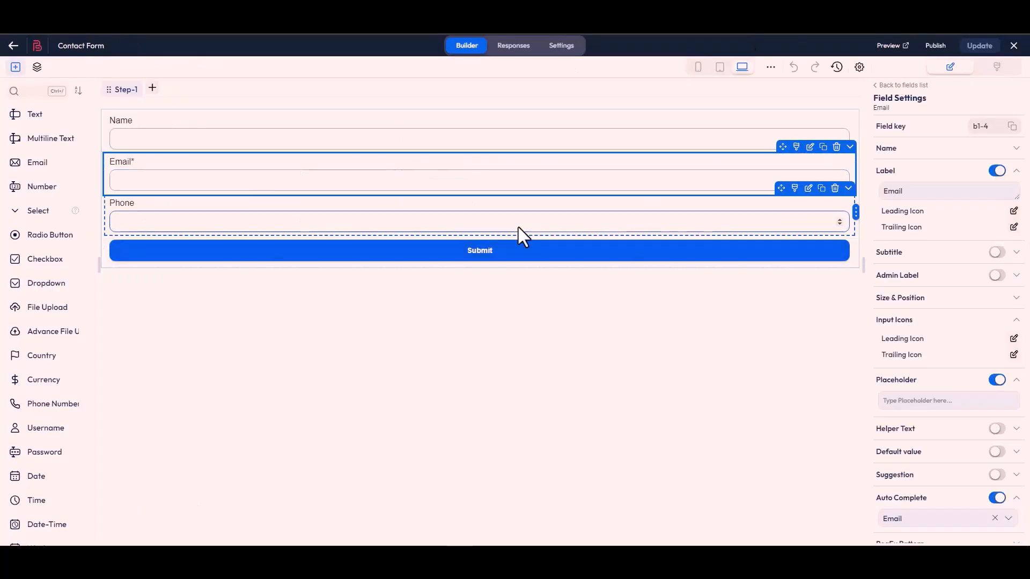
Copy the Phone field's key from the Bit Form Contact Form and replace the payload key phone-1 with b1-7
click(518, 235)
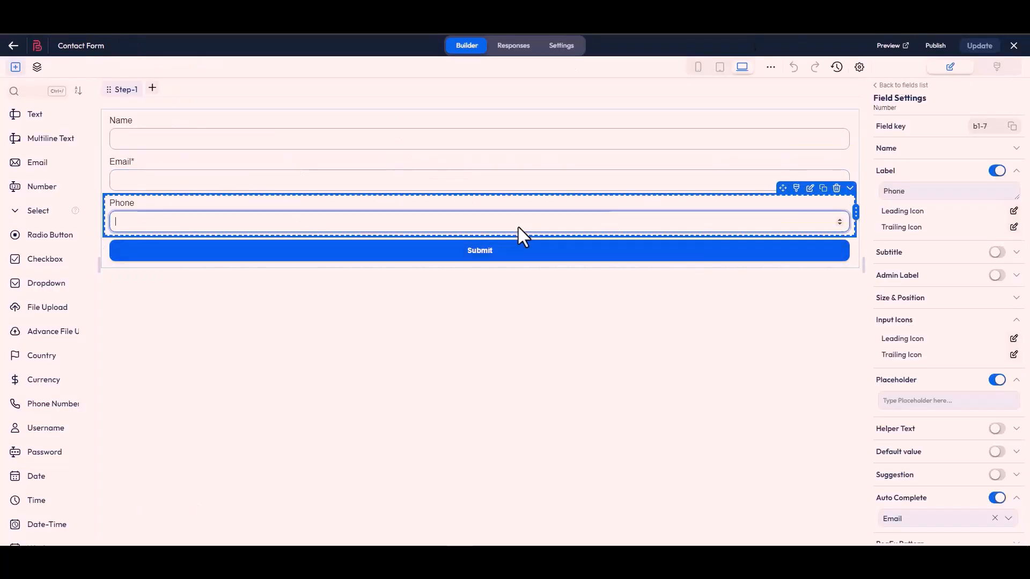
click(1012, 126)
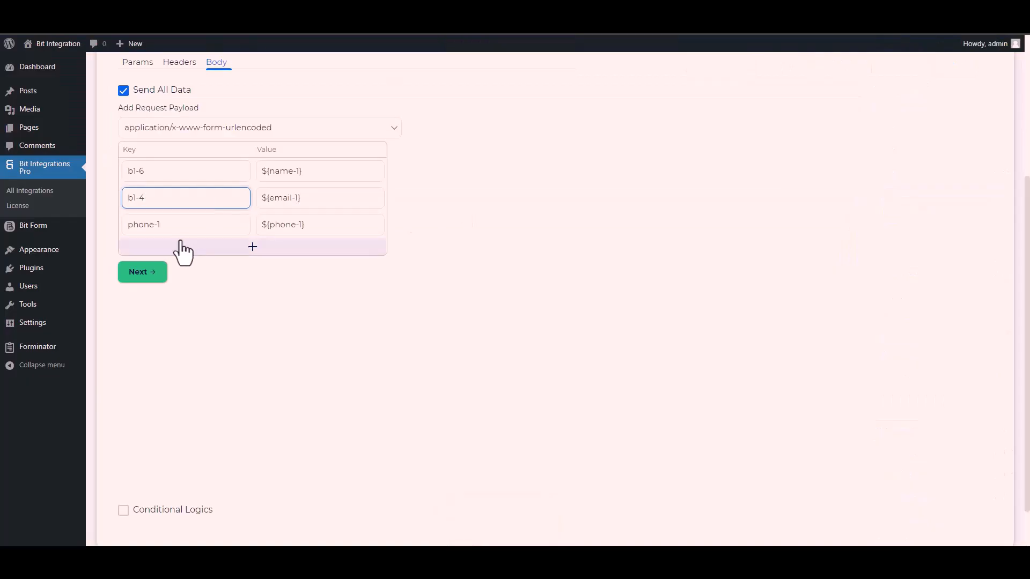
click(168, 230)
key(ctrl+a)
key(ctrl+v)
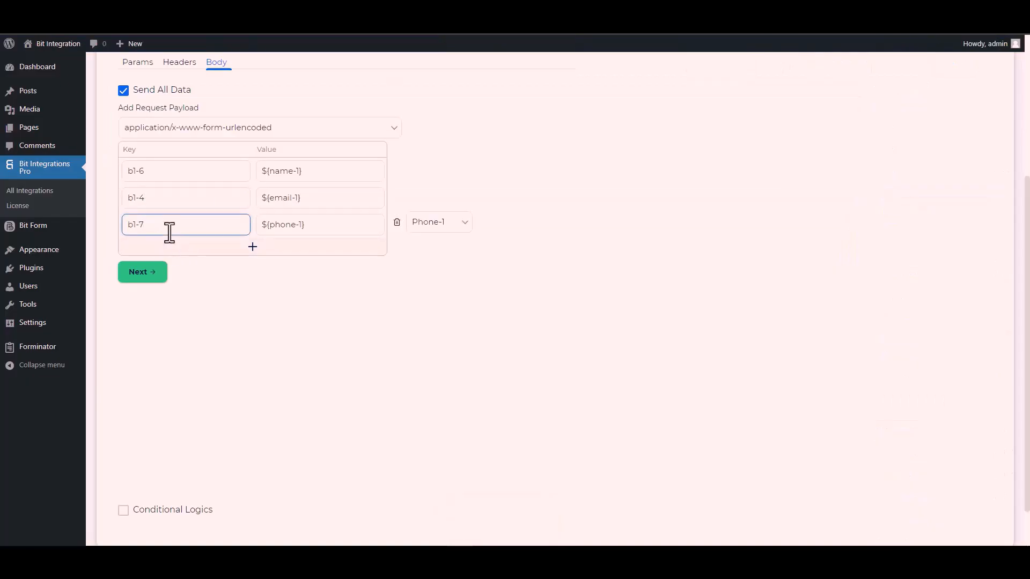
scroll(146, 412, down, 1)
click(123, 461)
scroll(202, 394, down, 2)
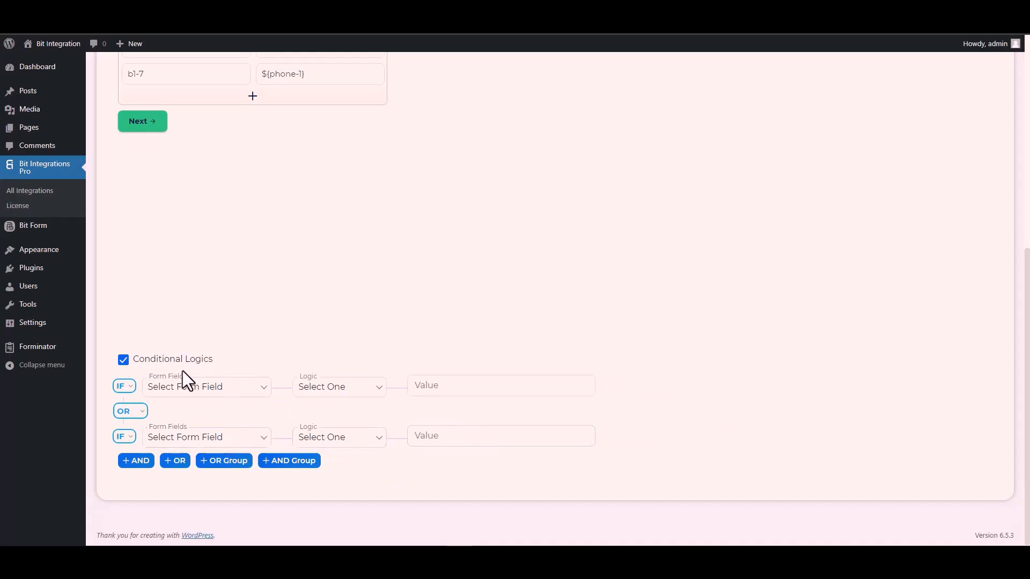
click(123, 361)
Continue to the last stage of the CustomApi settings, then finish and save the integration
scroll(250, 361, up, 4)
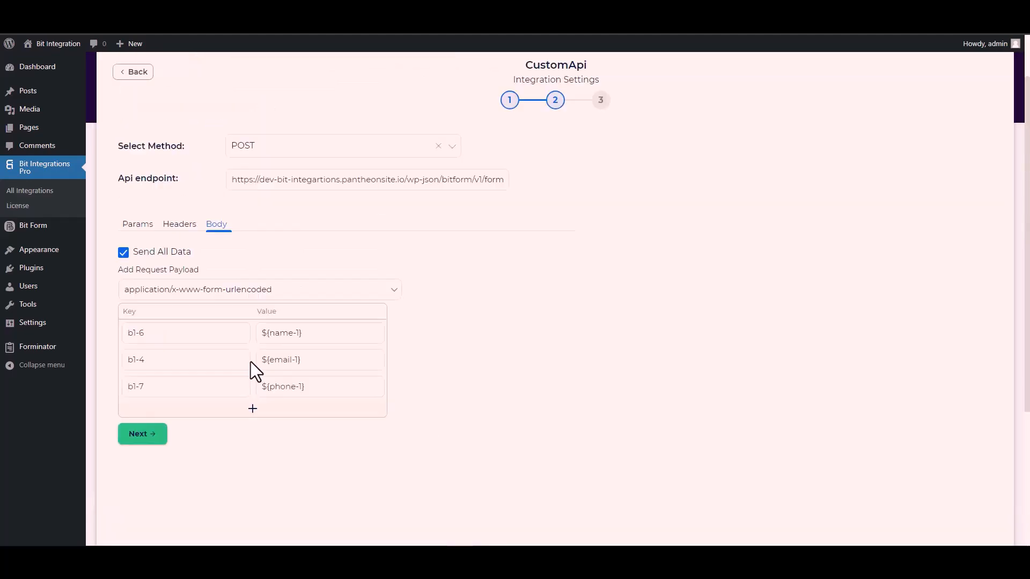
click(150, 443)
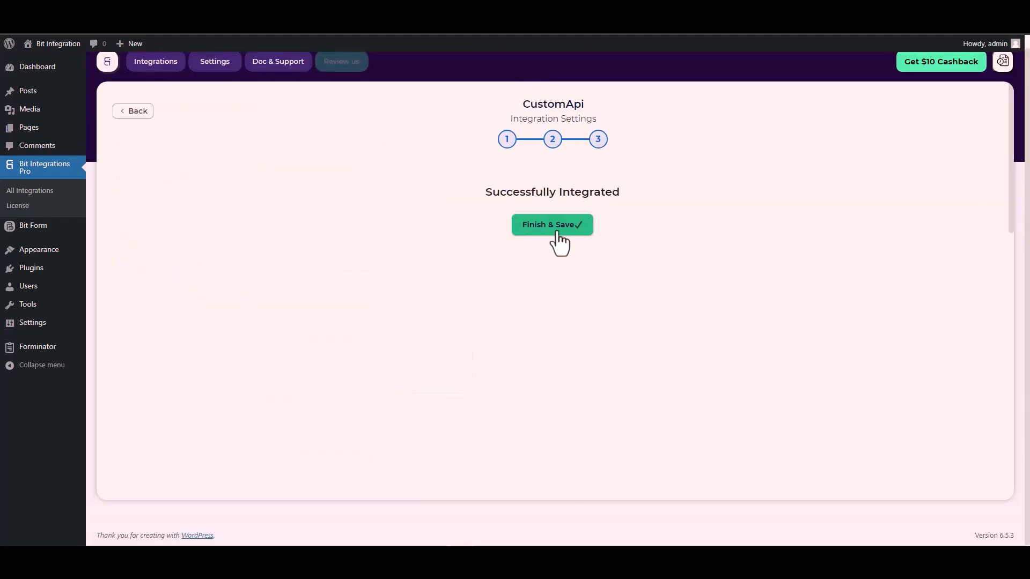
click(557, 233)
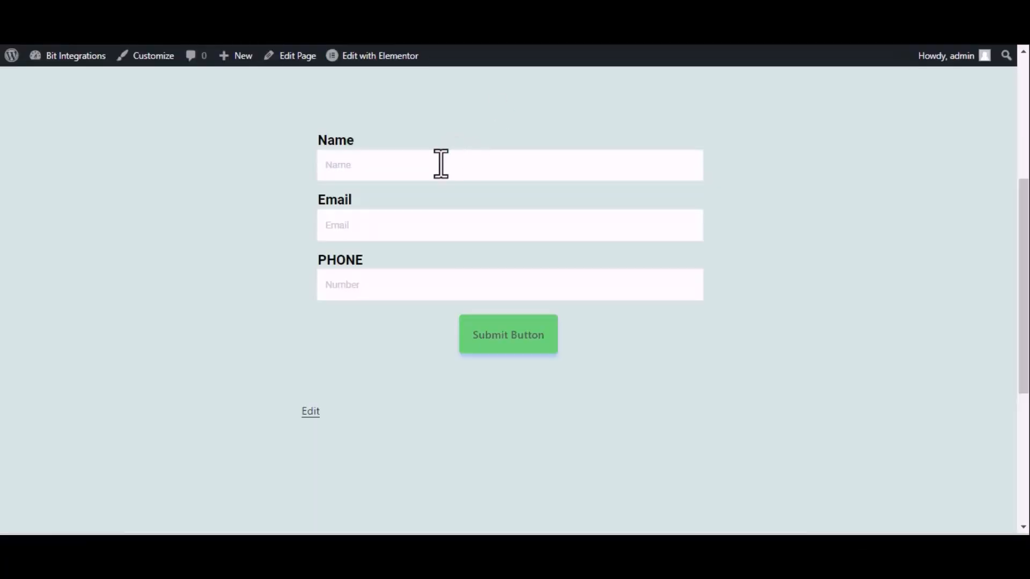
Submit a test entry on the website's contact form with the name Bit Integrations, the support email address and a phone number
click(447, 162)
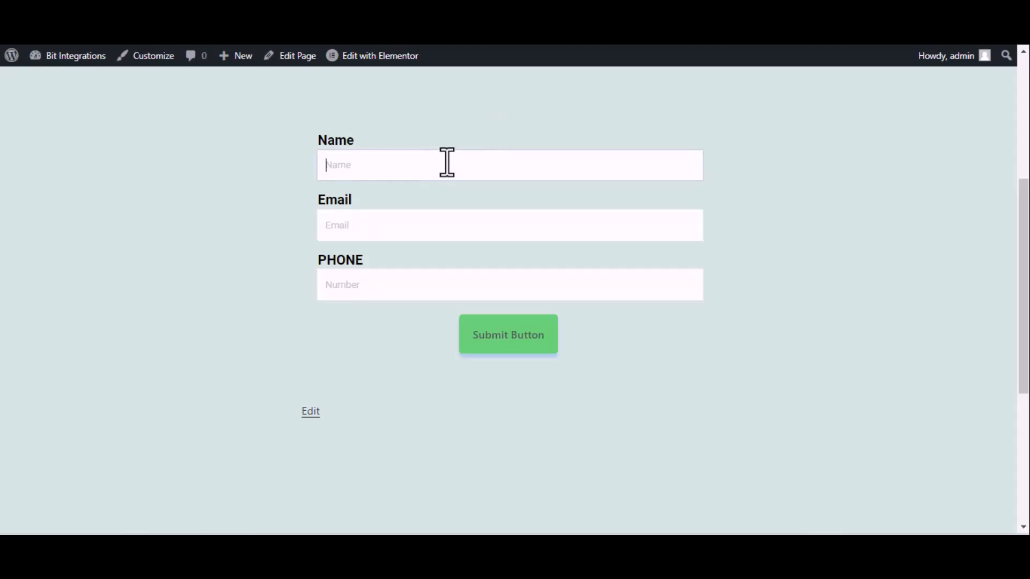
text(Bit Integrations)
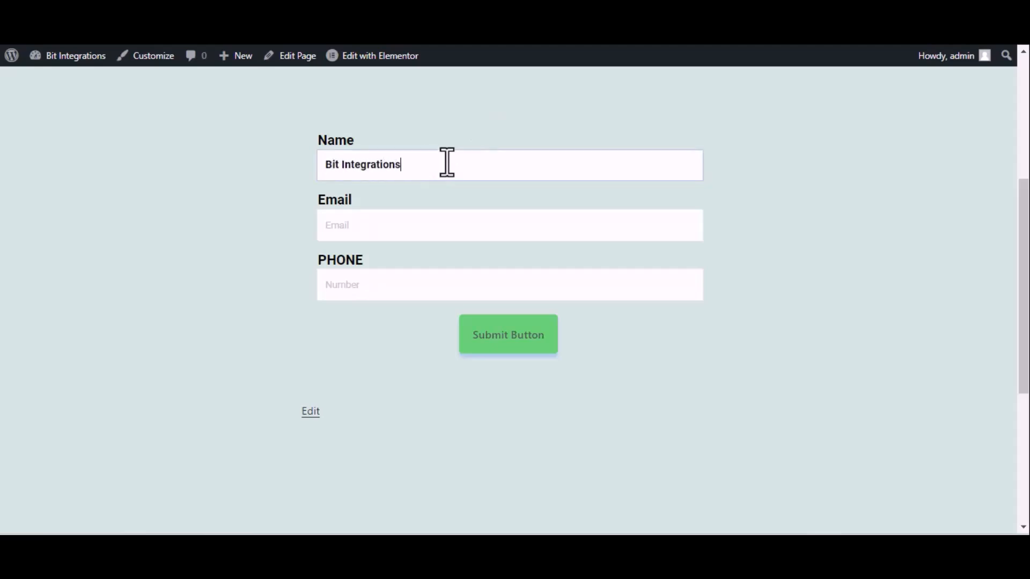
click(450, 223)
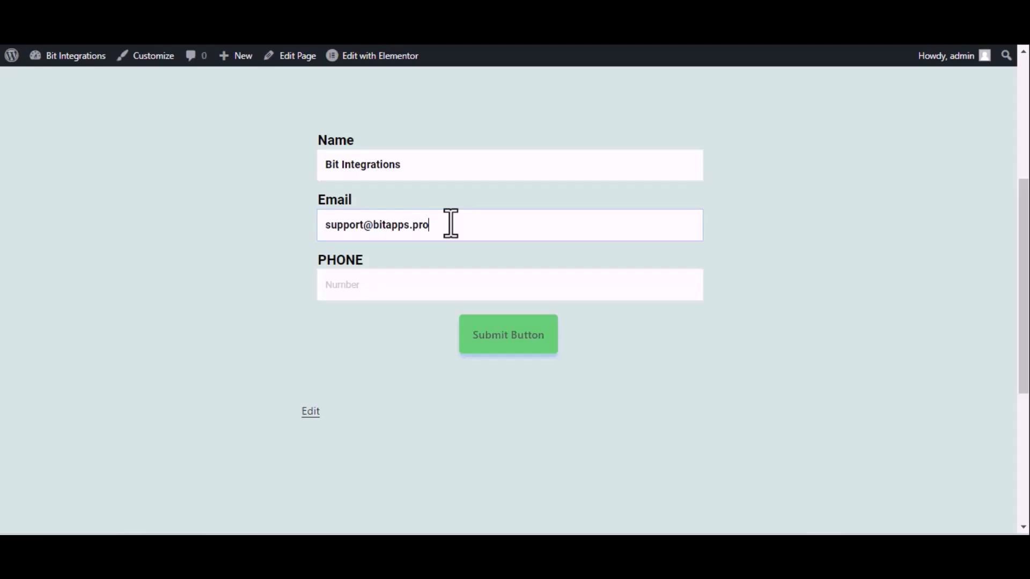
click(373, 291)
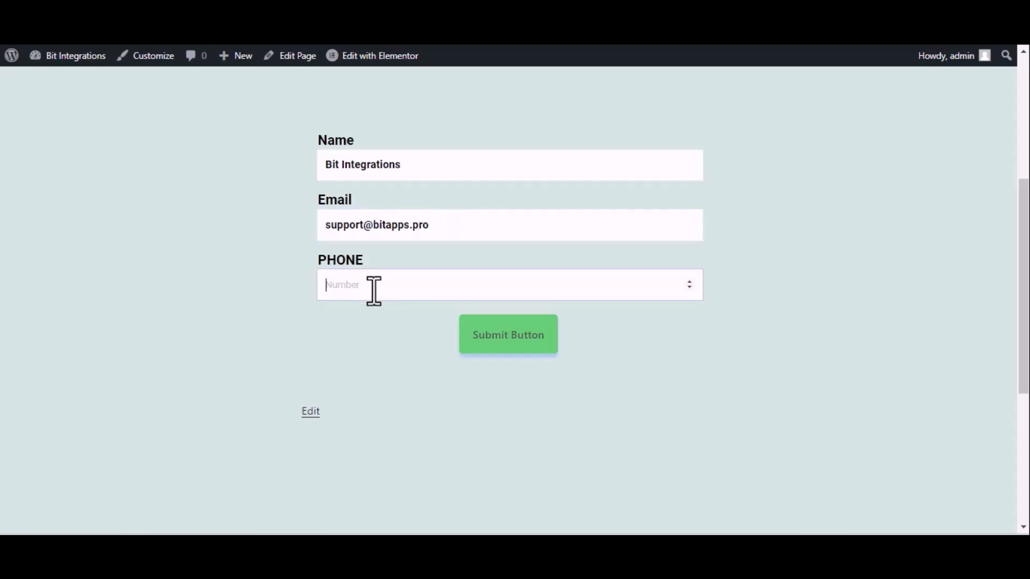
text(444555666)
click(501, 336)
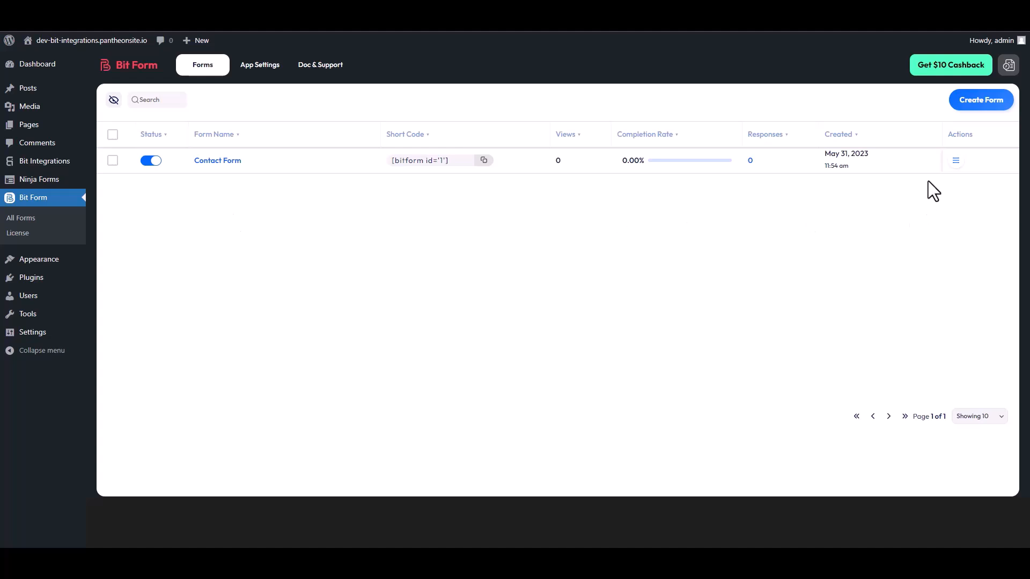
Open the Contact Form's responses in Bit Form to check for the test submission
click(956, 167)
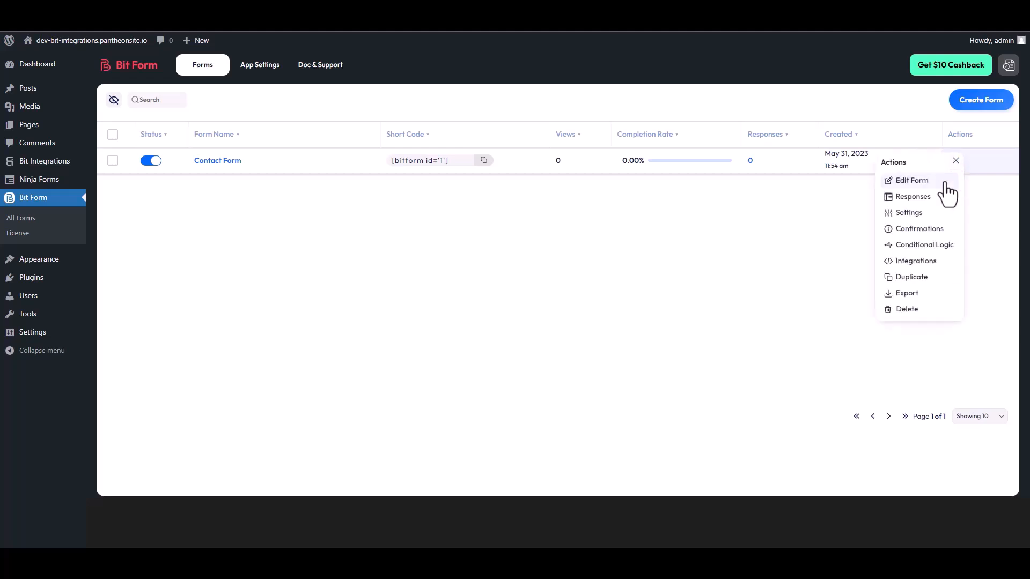
click(916, 197)
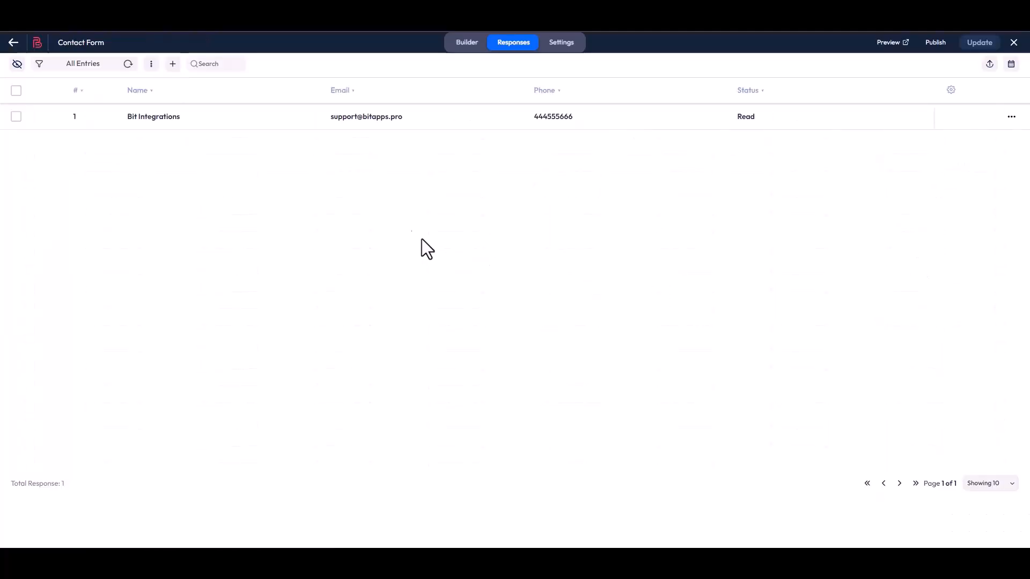